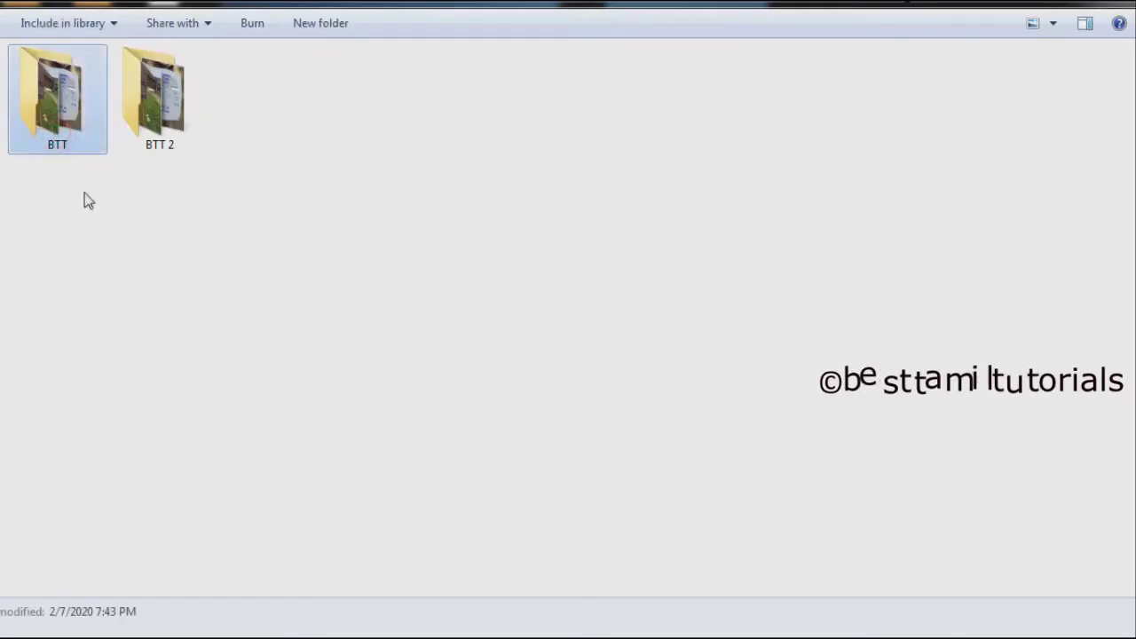
Step: Confirm the BTT folder's 59.8 MB size in Properties, then open it and select all 15 photos
right_click(66, 121)
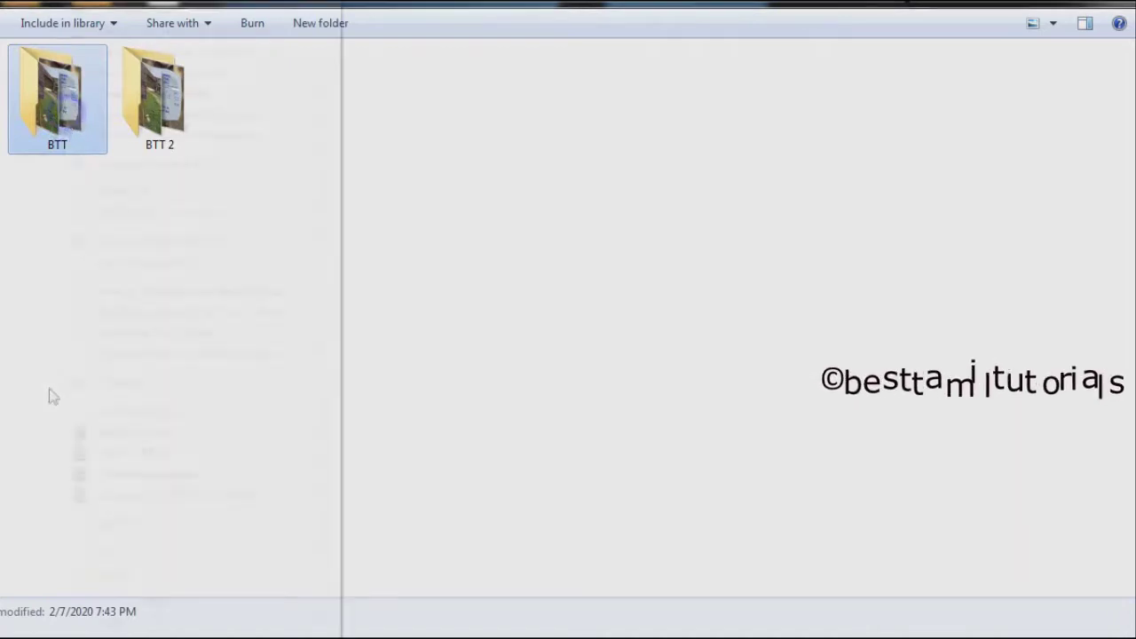
key(r)
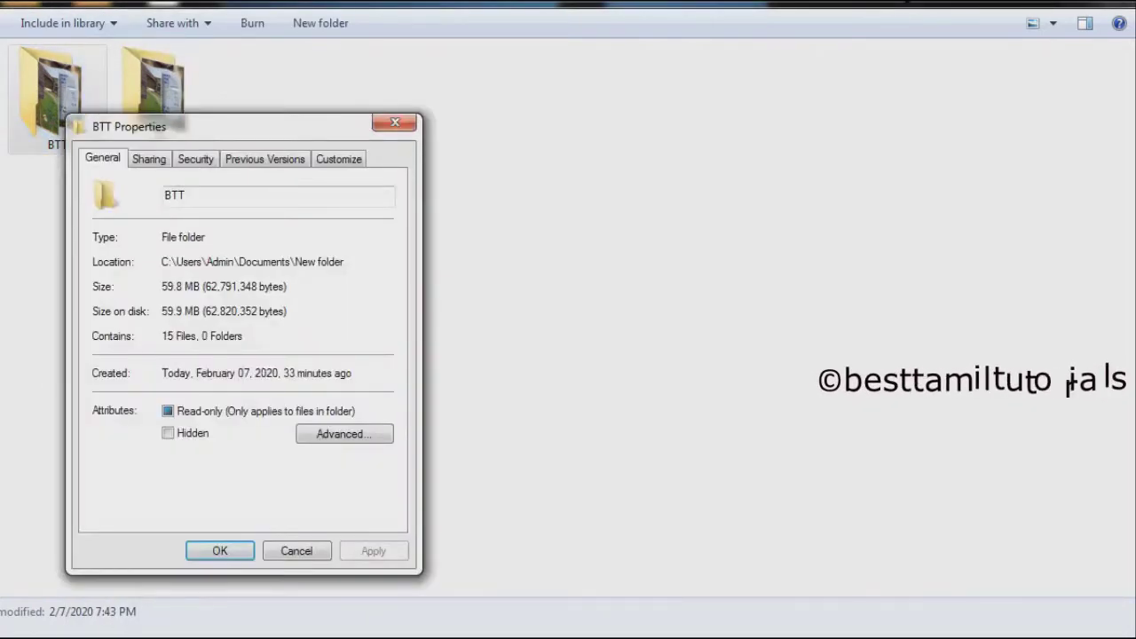
drag(163, 286, 193, 286)
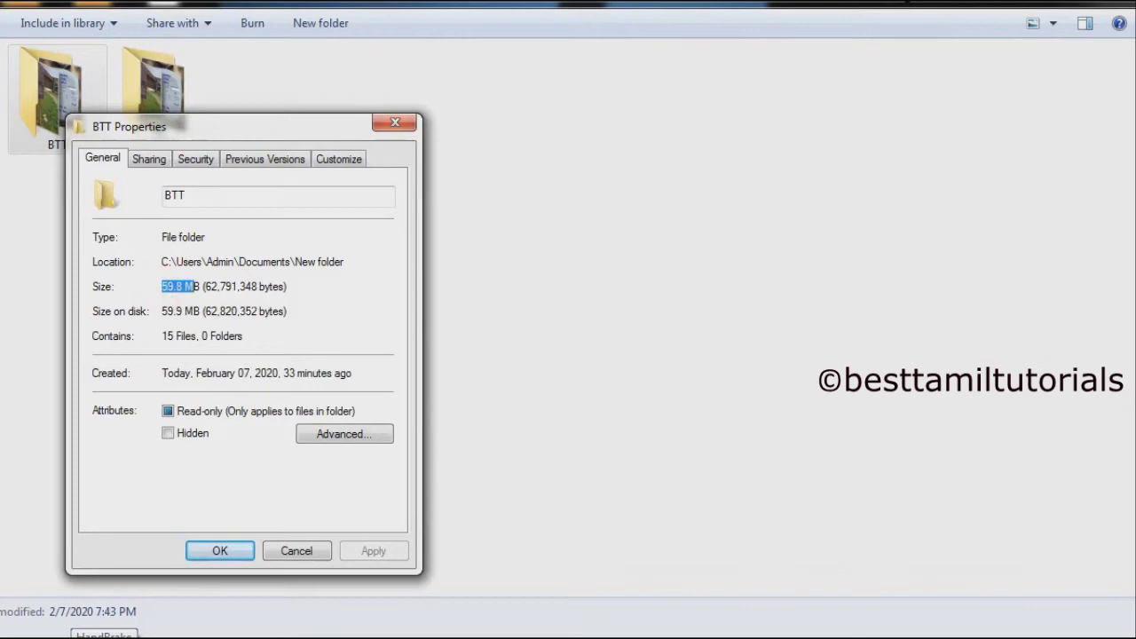
click(395, 121)
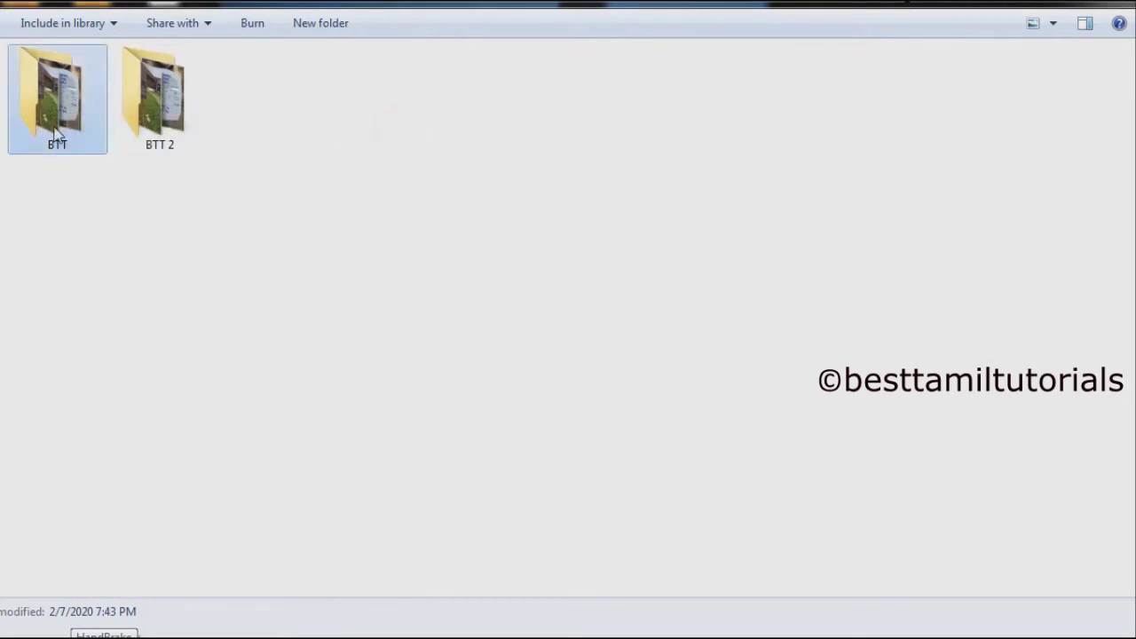
double_click(53, 102)
key(ctrl+a)
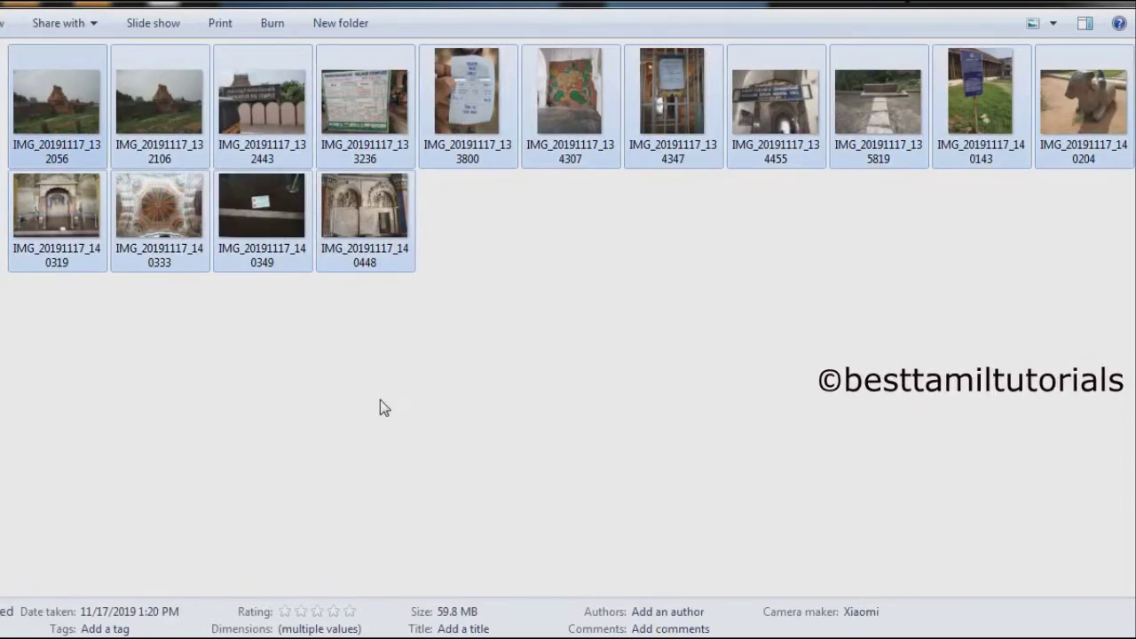
click(379, 400)
click(53, 109)
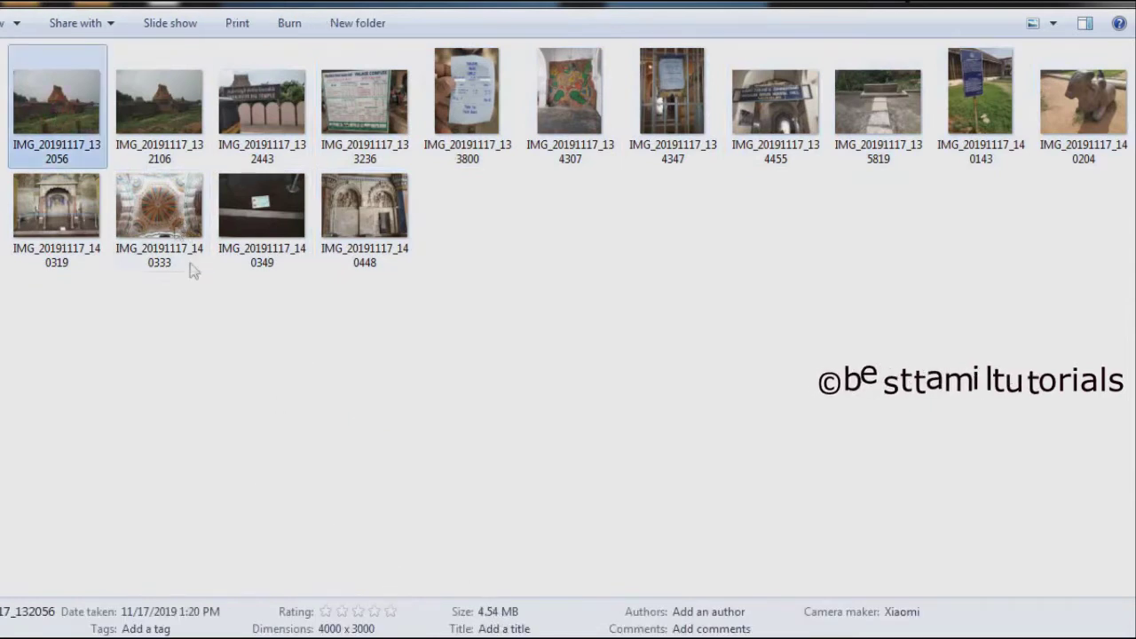
click(144, 114)
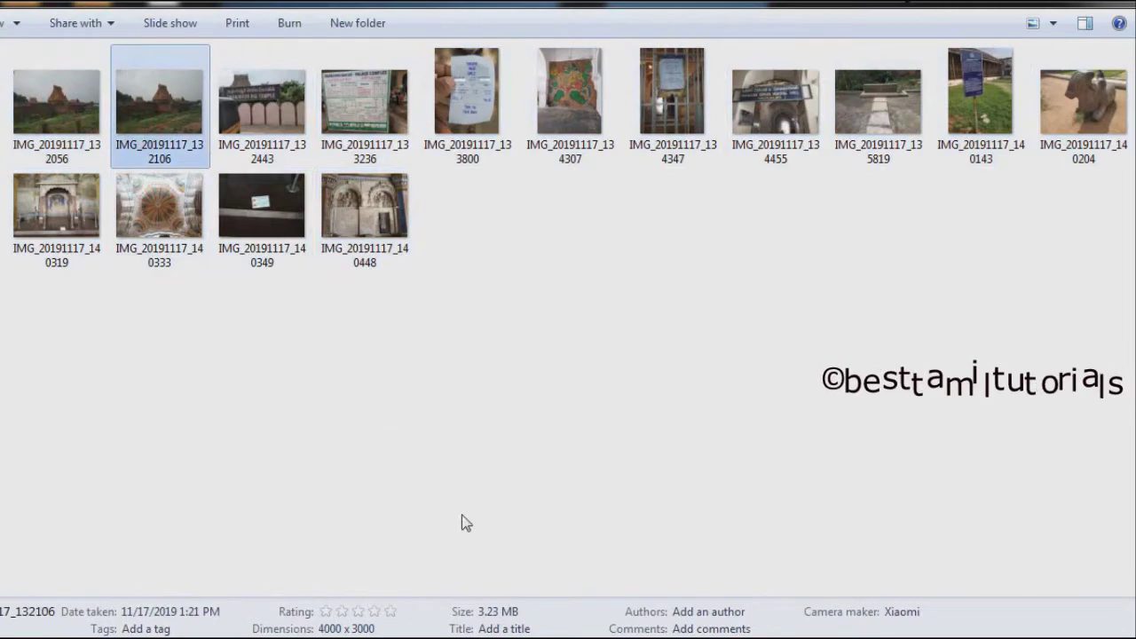
click(368, 248)
click(155, 221)
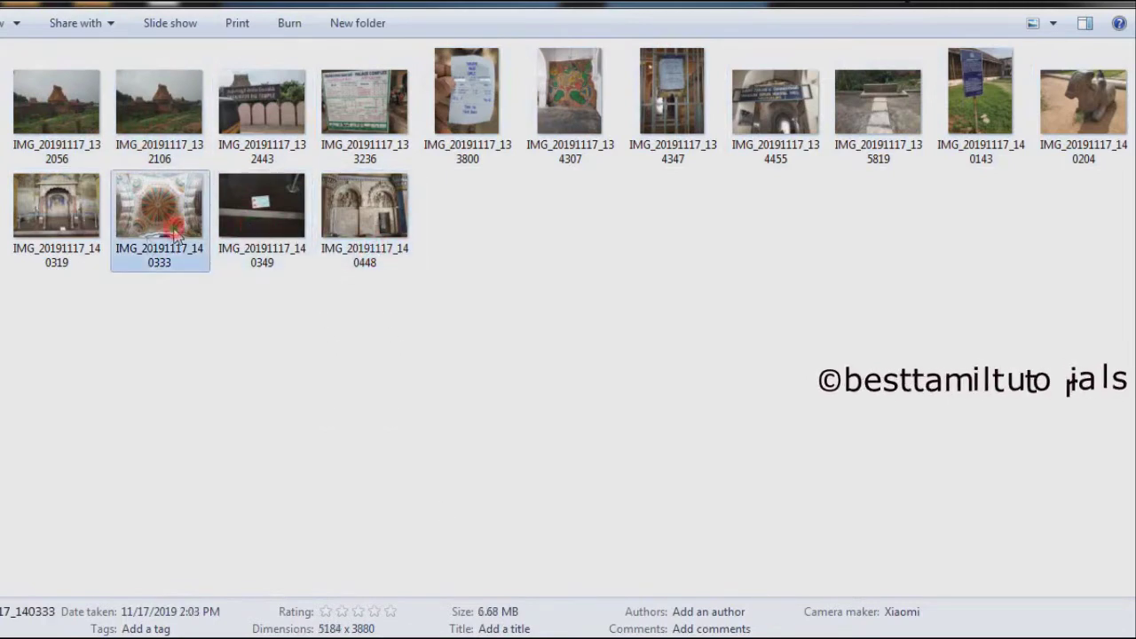
click(62, 233)
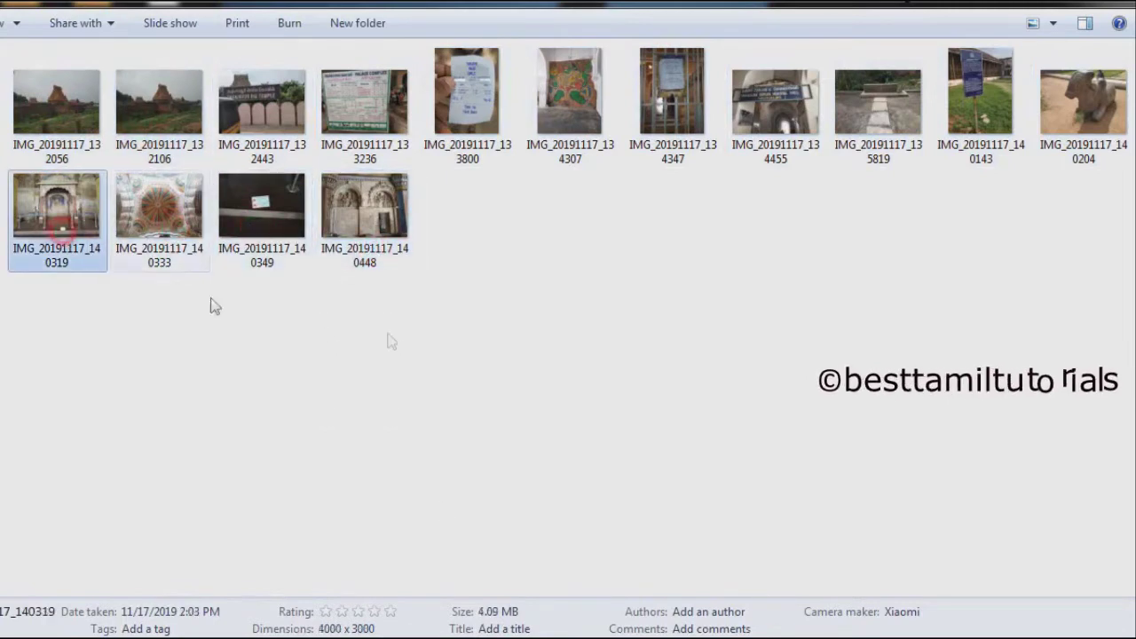
click(129, 211)
double_click(129, 211)
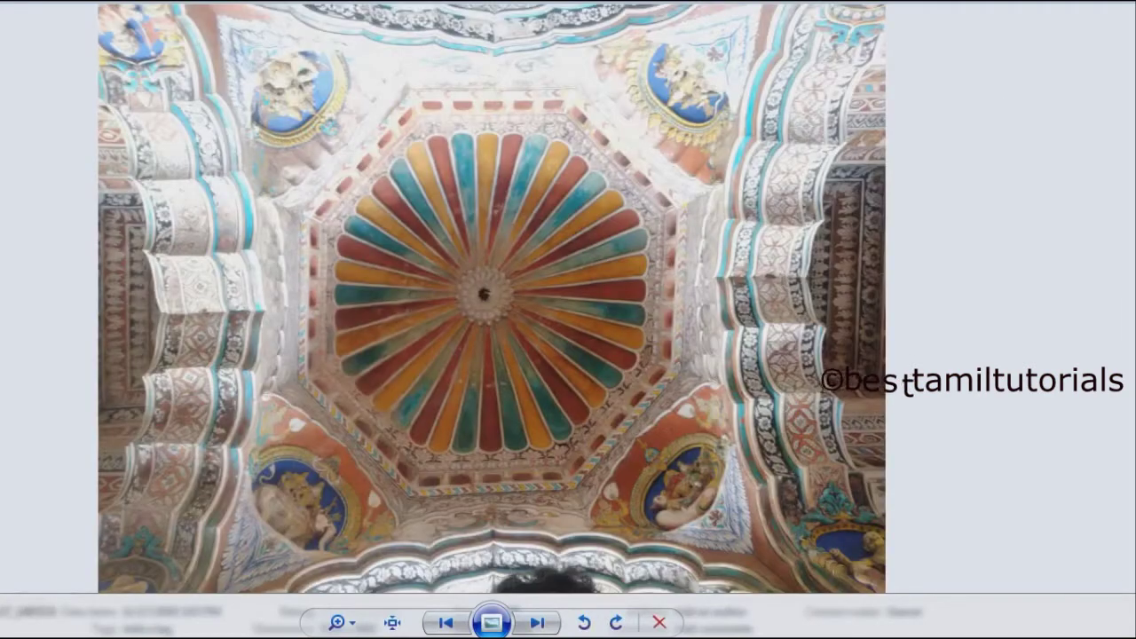
click(658, 623)
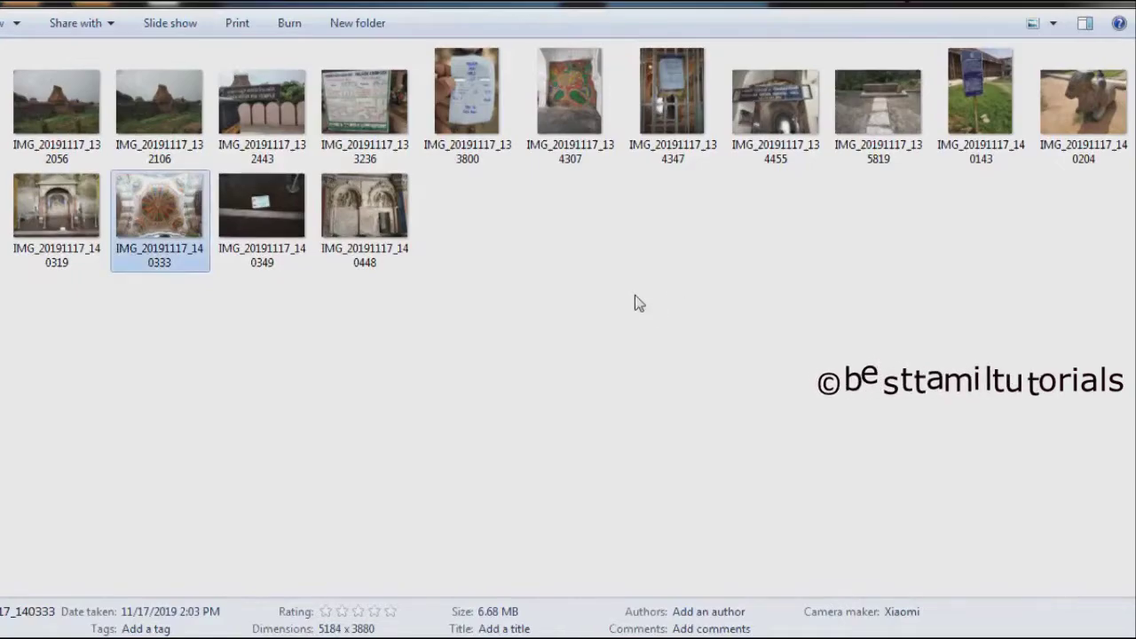
double_click(1075, 105)
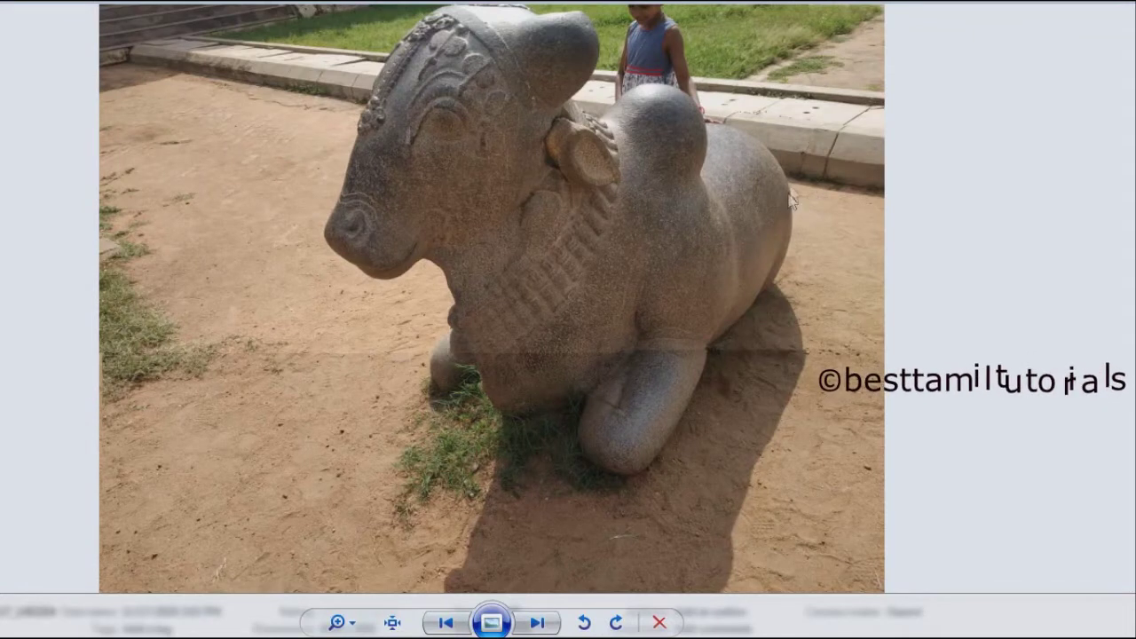
key(Escape)
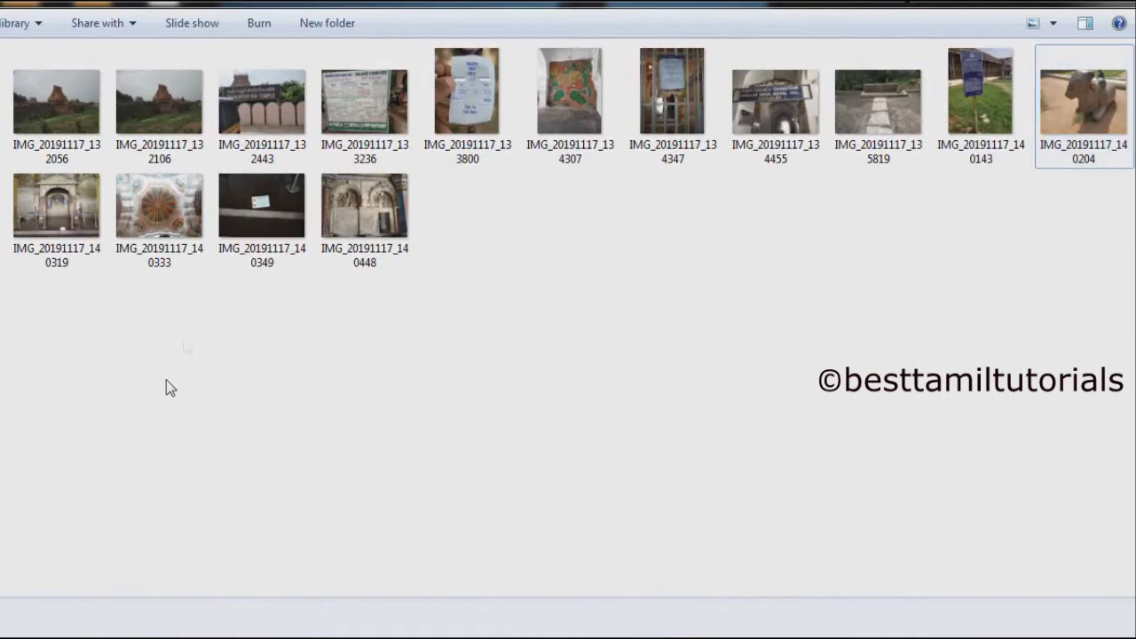
click(1085, 129)
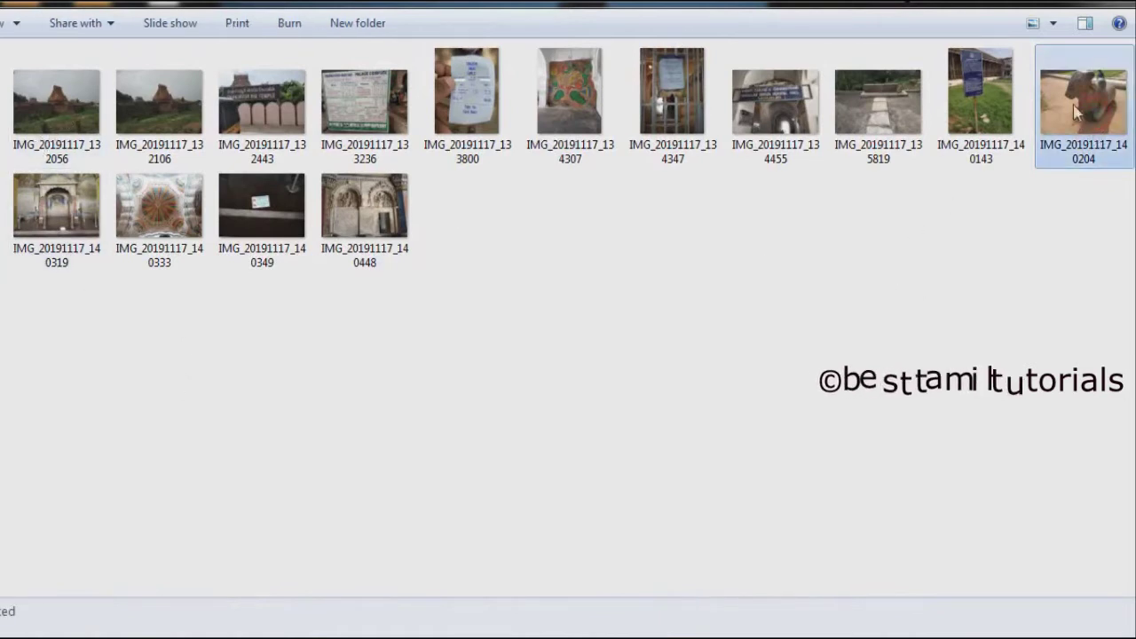
right_click(1065, 102)
Step: Open IMG_20191117_140204 with Microsoft Office Picture Manager
mouse_move(857, 346)
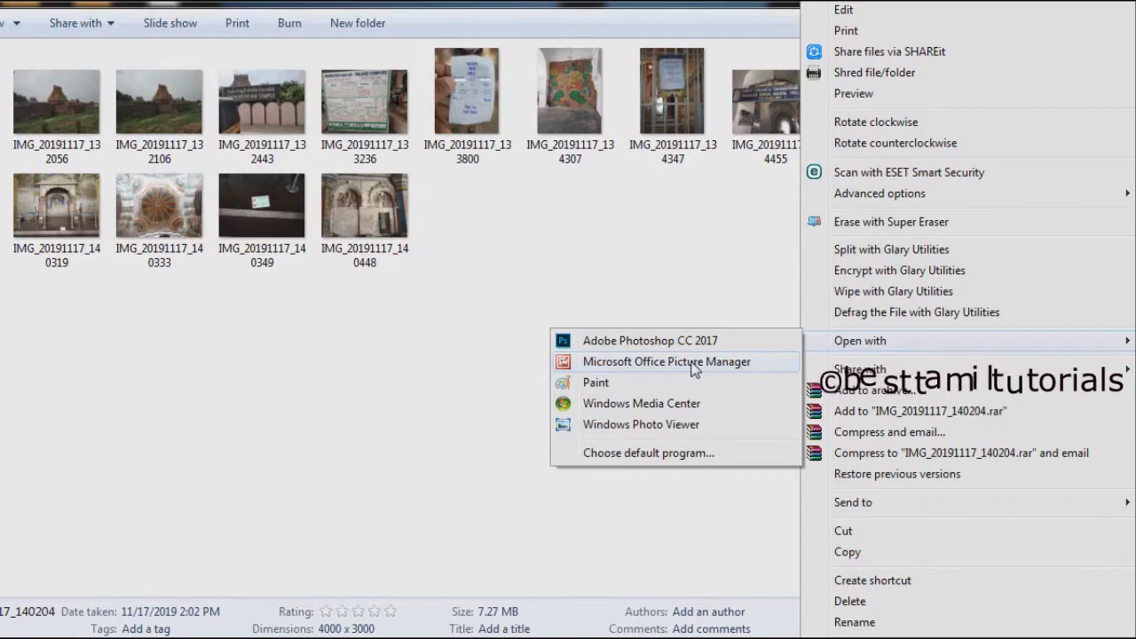
click(694, 363)
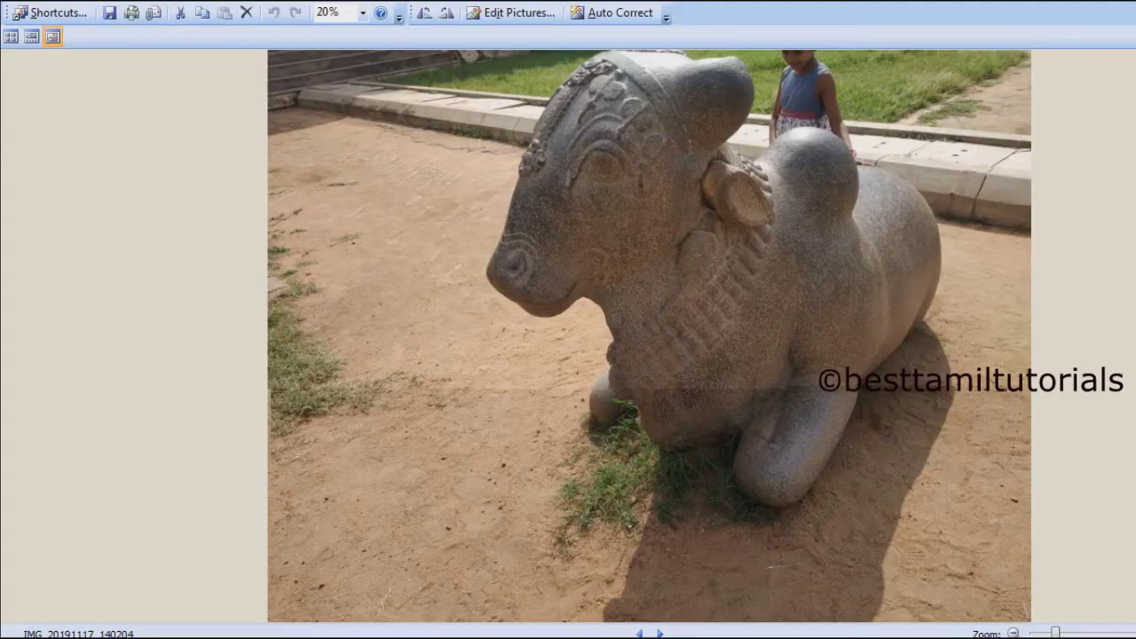
Step: Compress all 15 photos using the Documents (1024×768) setting and save them
click(10, 39)
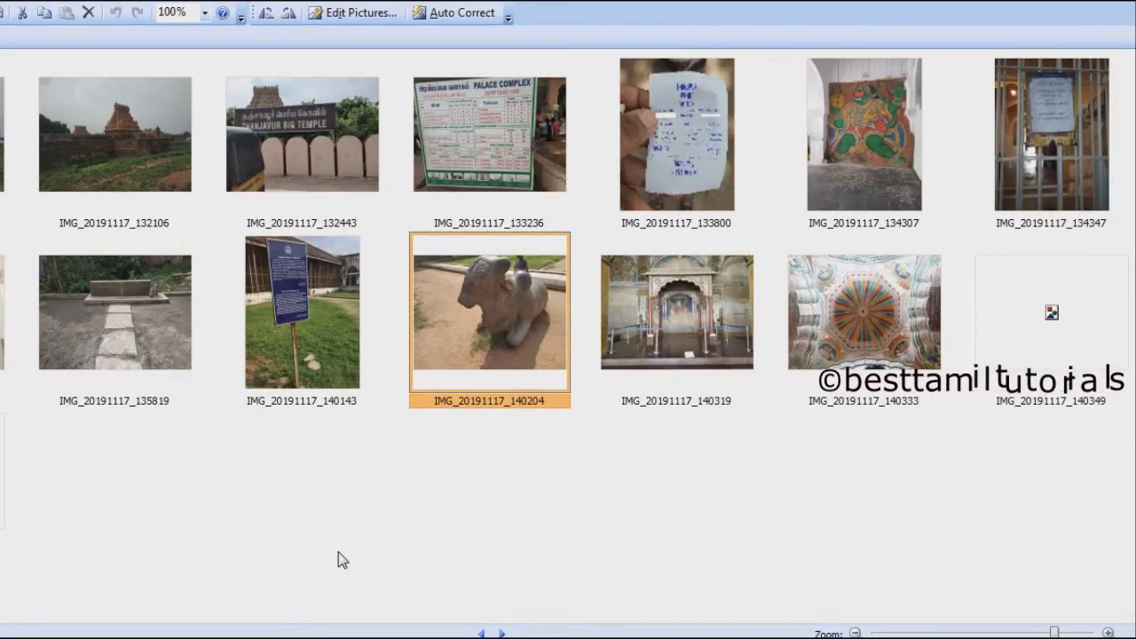
key(ctrl+a)
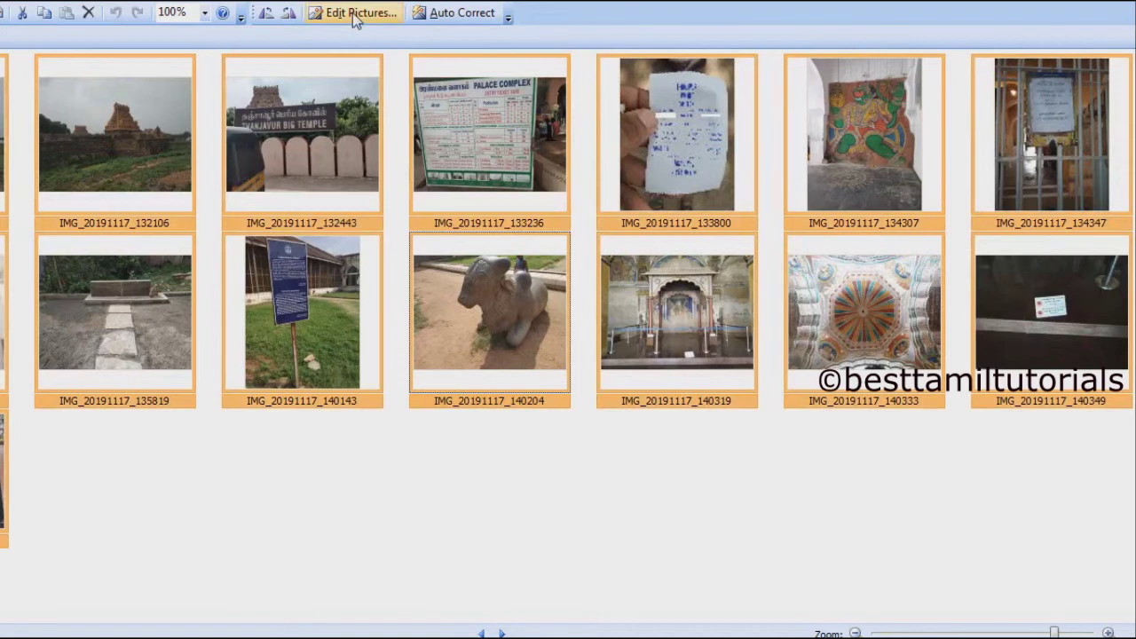
click(353, 12)
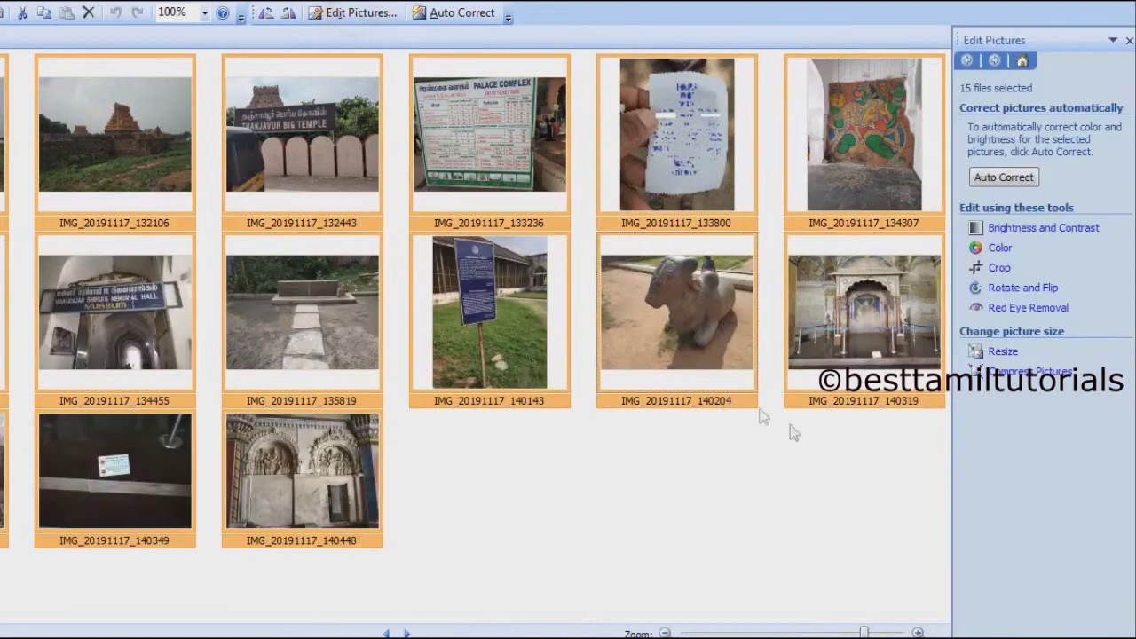
click(1037, 372)
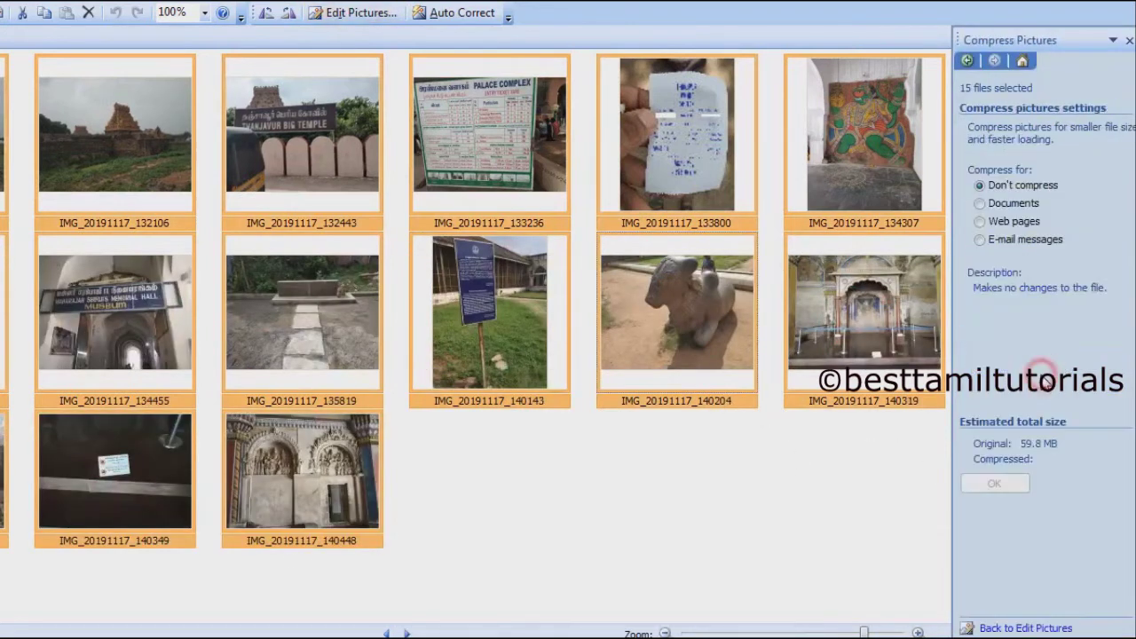
click(1019, 203)
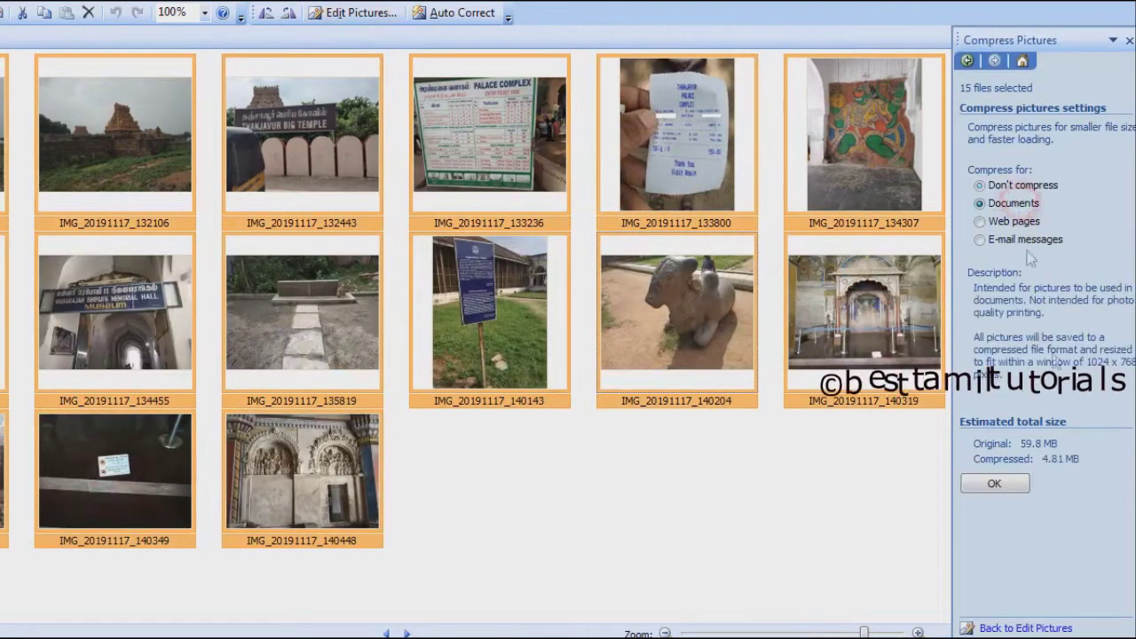
click(994, 484)
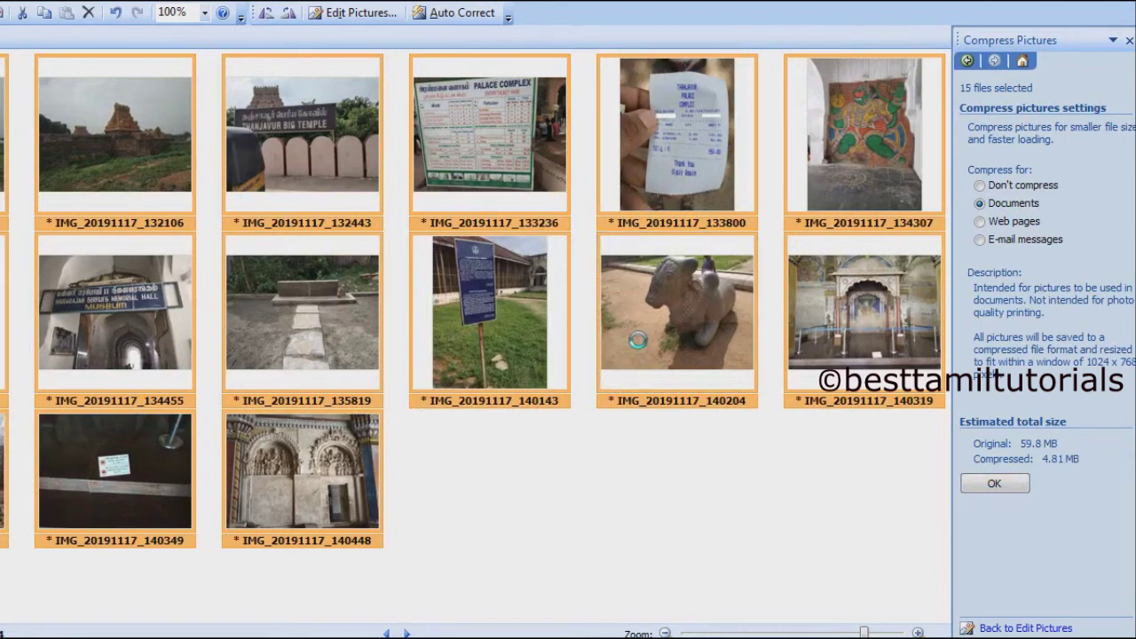
key(ctrl+s)
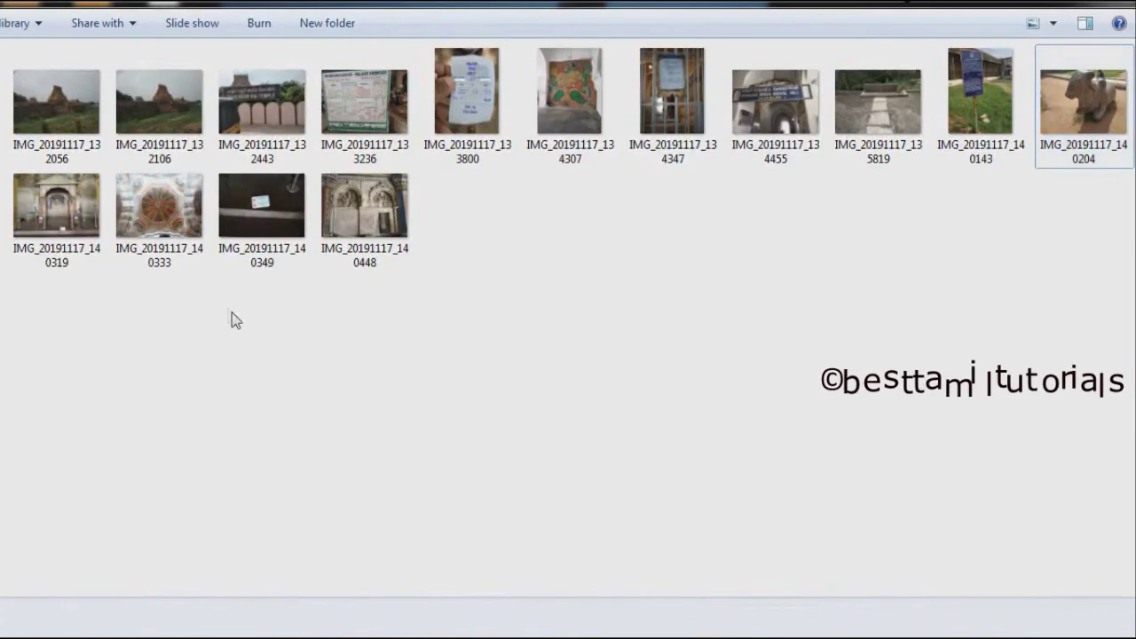
Step: View the resized bull statue photo, check the previous file's details, and go up to the parent folder
double_click(1071, 115)
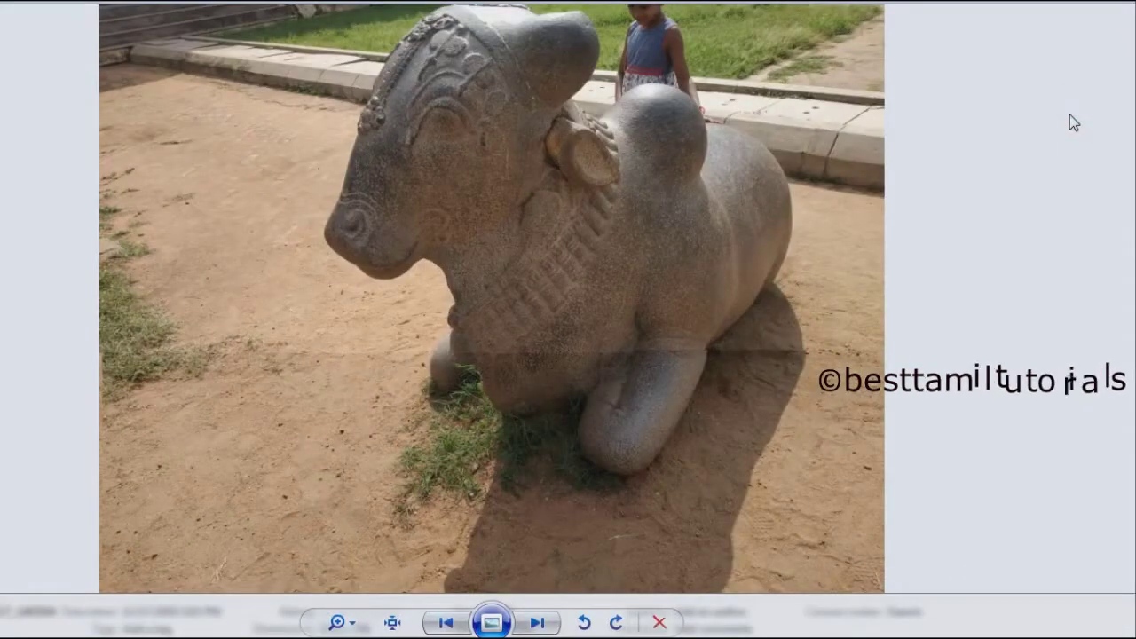
scroll(672, 325, up, 2)
key(alt+F4)
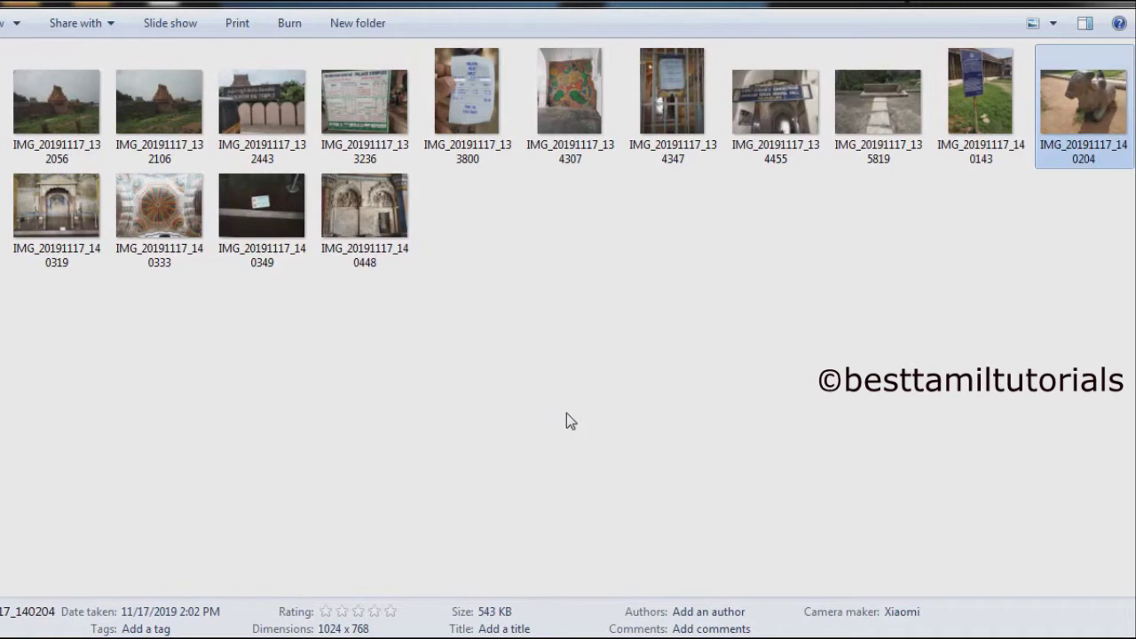
key(Left)
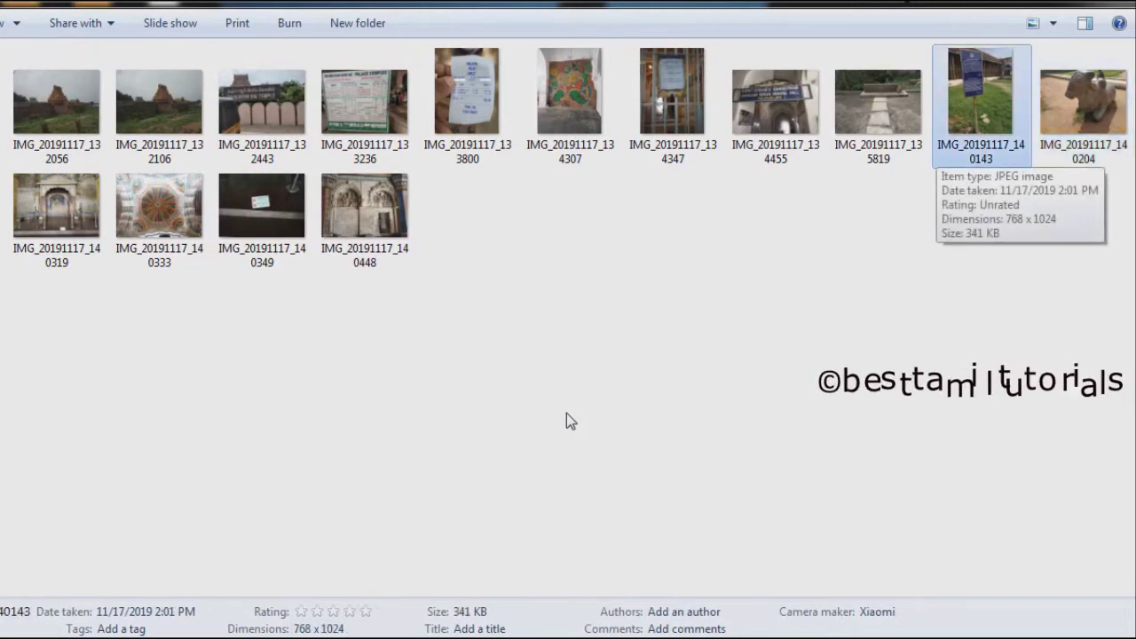
key(BackSpace)
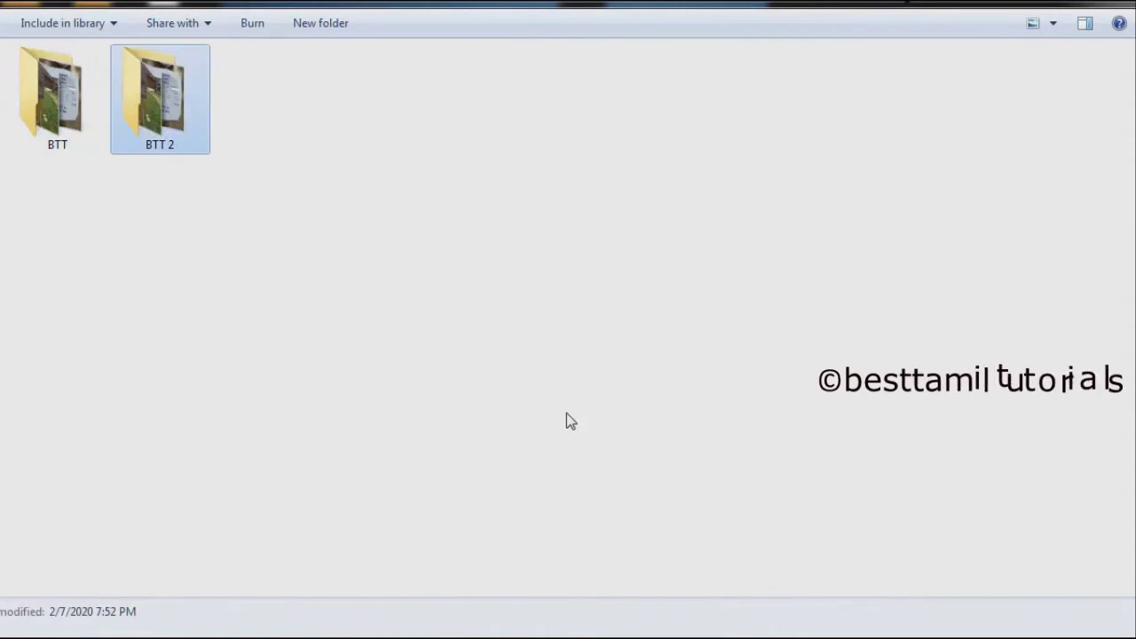
Step: Check the BTT 2 folder's properties, then open BTT 2
right_click(177, 111)
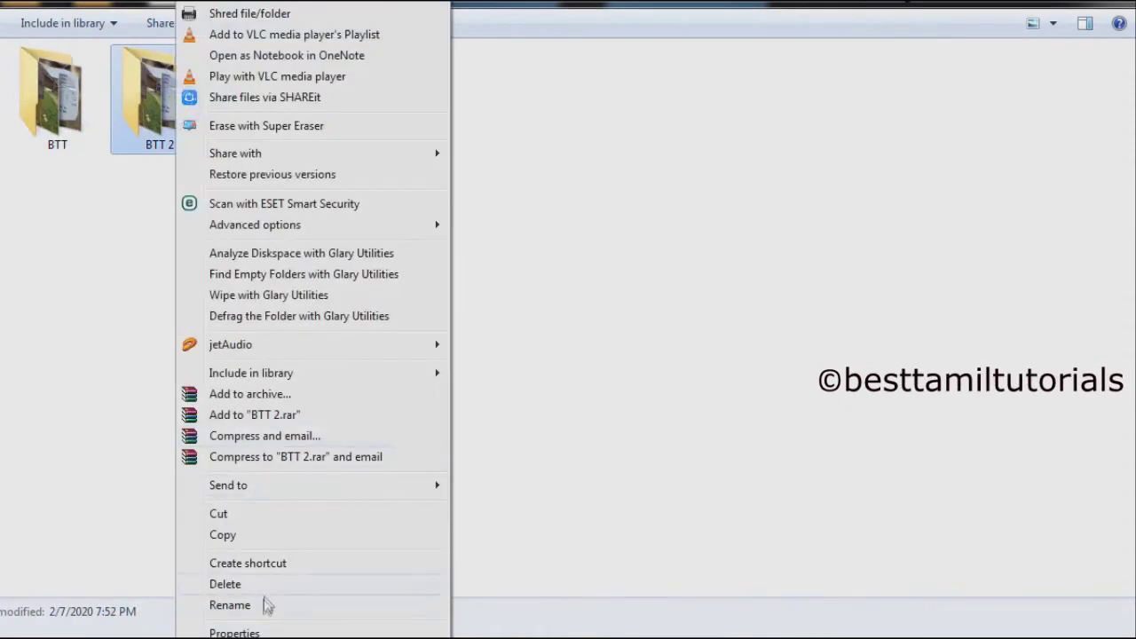
click(256, 628)
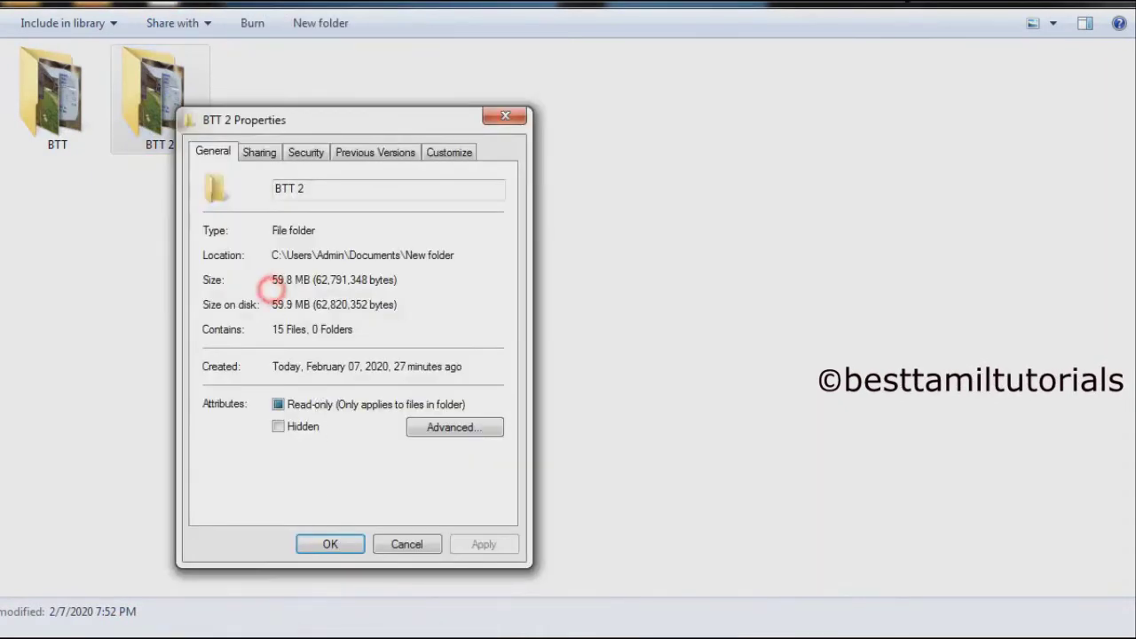
click(502, 115)
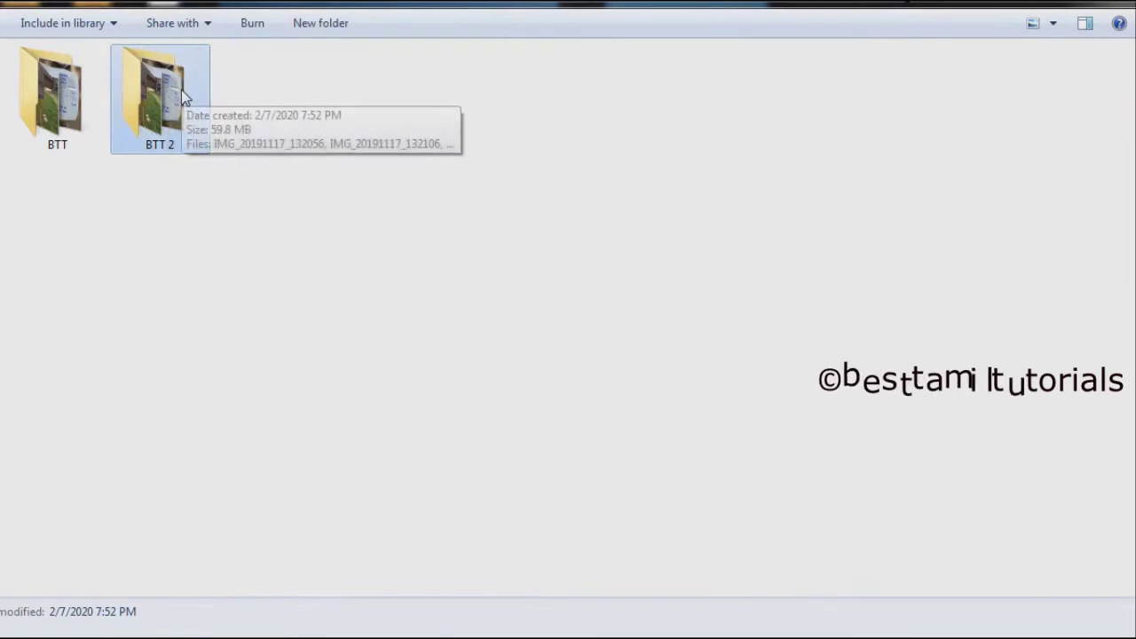
double_click(181, 92)
Step: Open the IMG_20191117_140204 bull photo with Microsoft Office Picture Manager
click(524, 432)
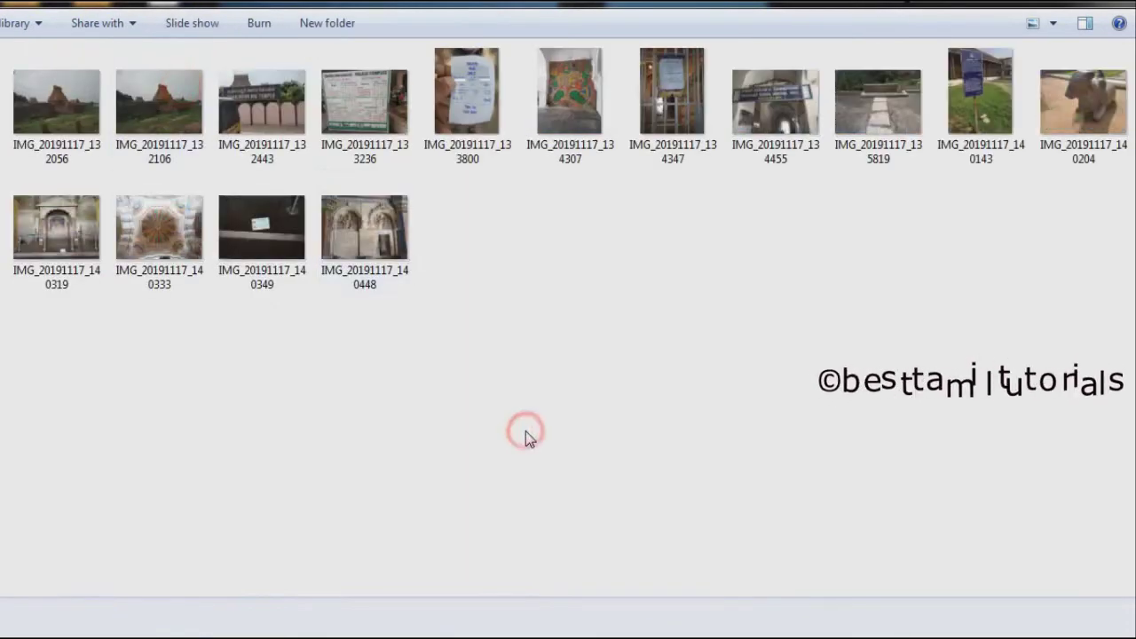
key(ctrl+a)
click(480, 396)
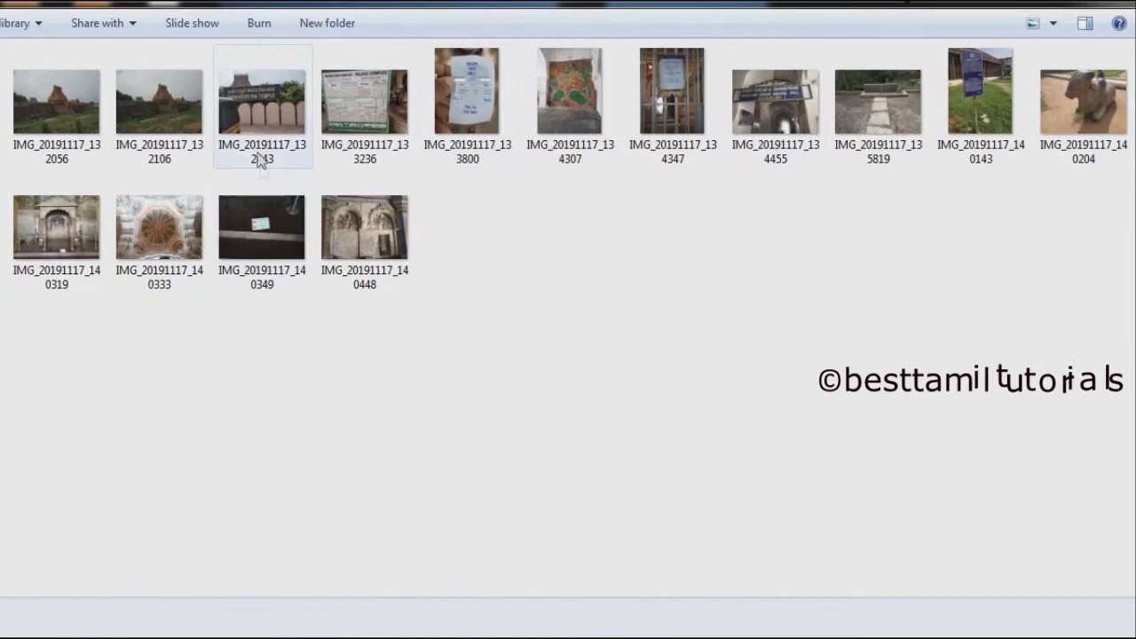
click(1078, 88)
right_click(1079, 88)
mouse_move(887, 341)
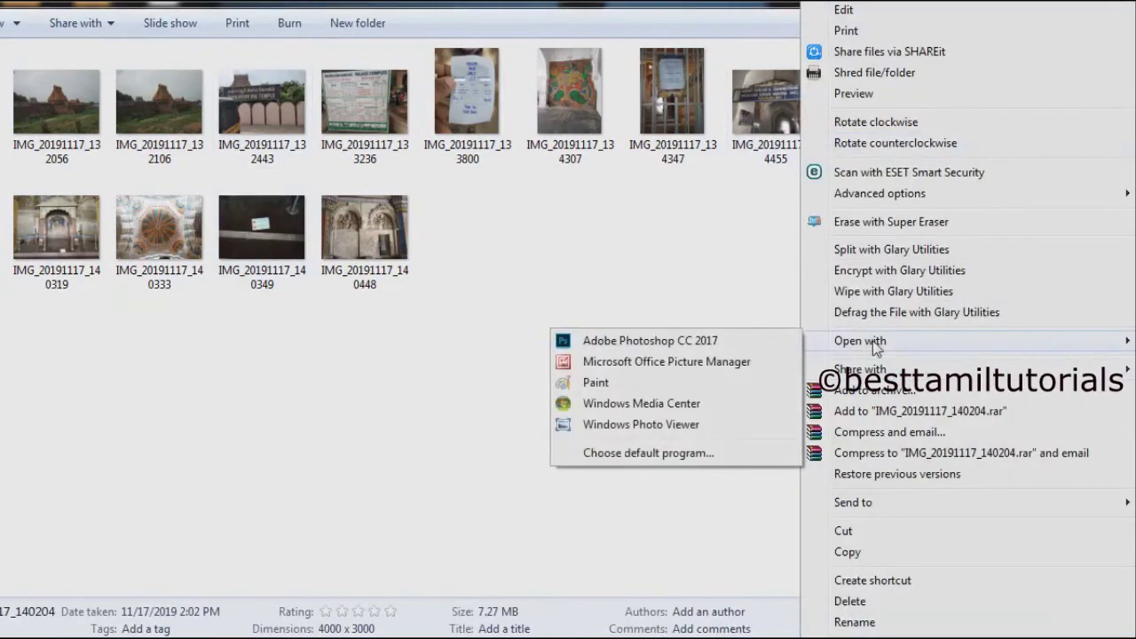
click(664, 364)
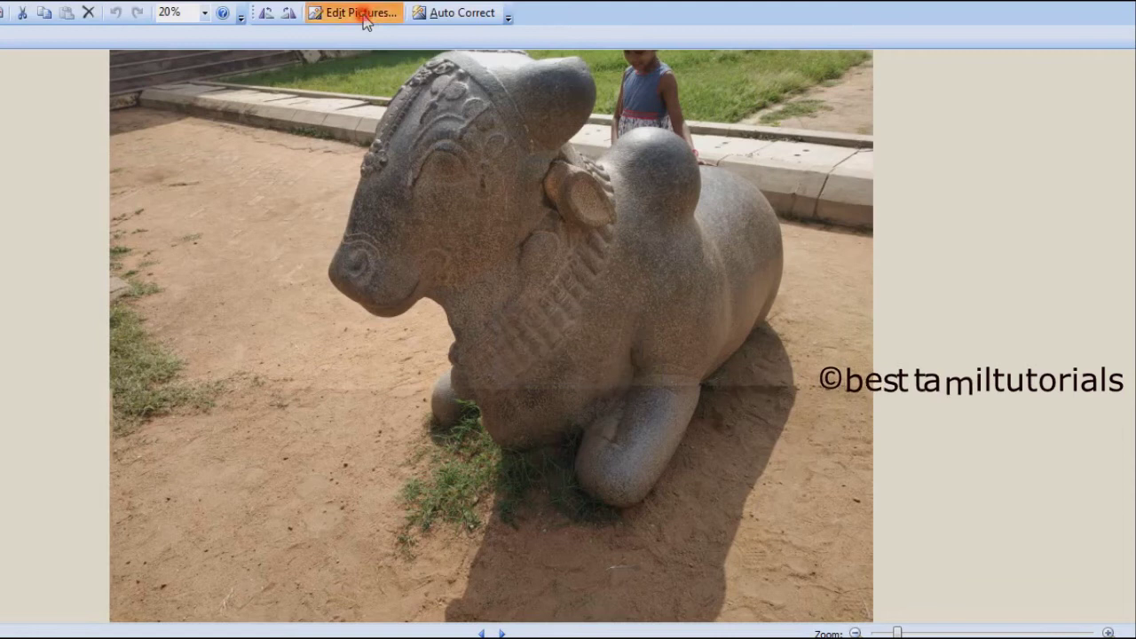
Step: Resize the bull photo using the 'Document - Large (1024 x 768 px)' preset
click(364, 21)
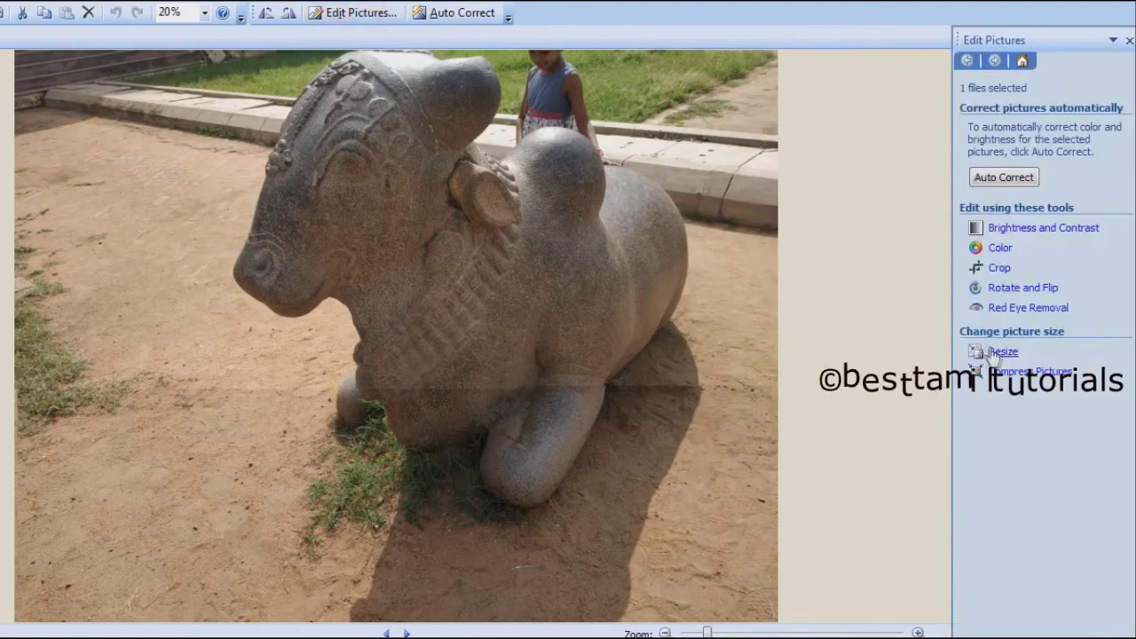
click(998, 350)
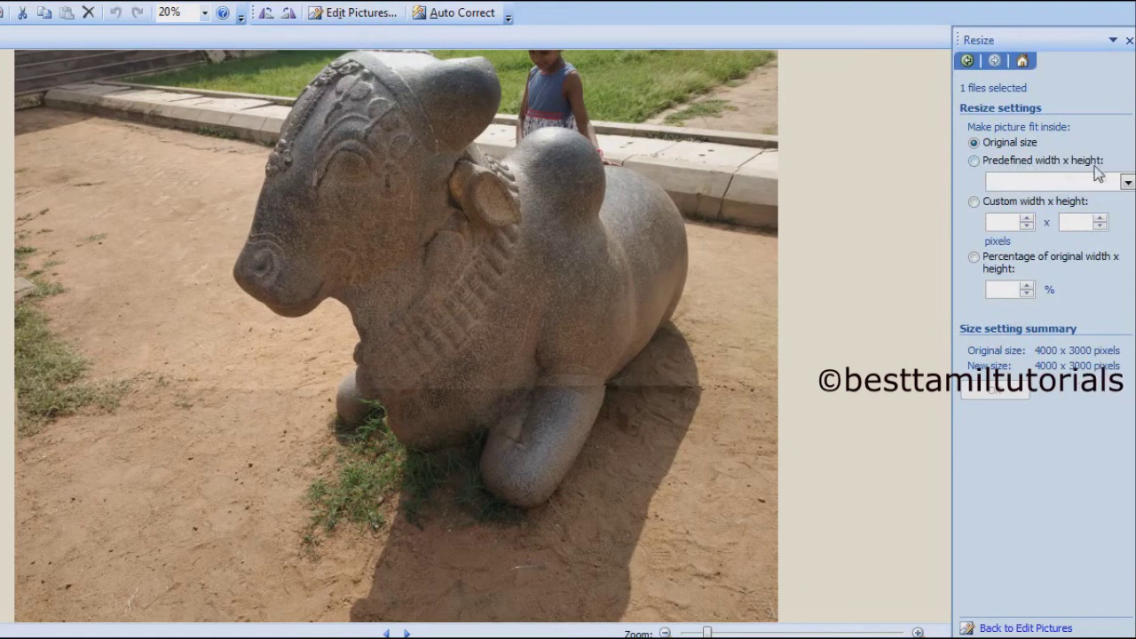
click(1128, 183)
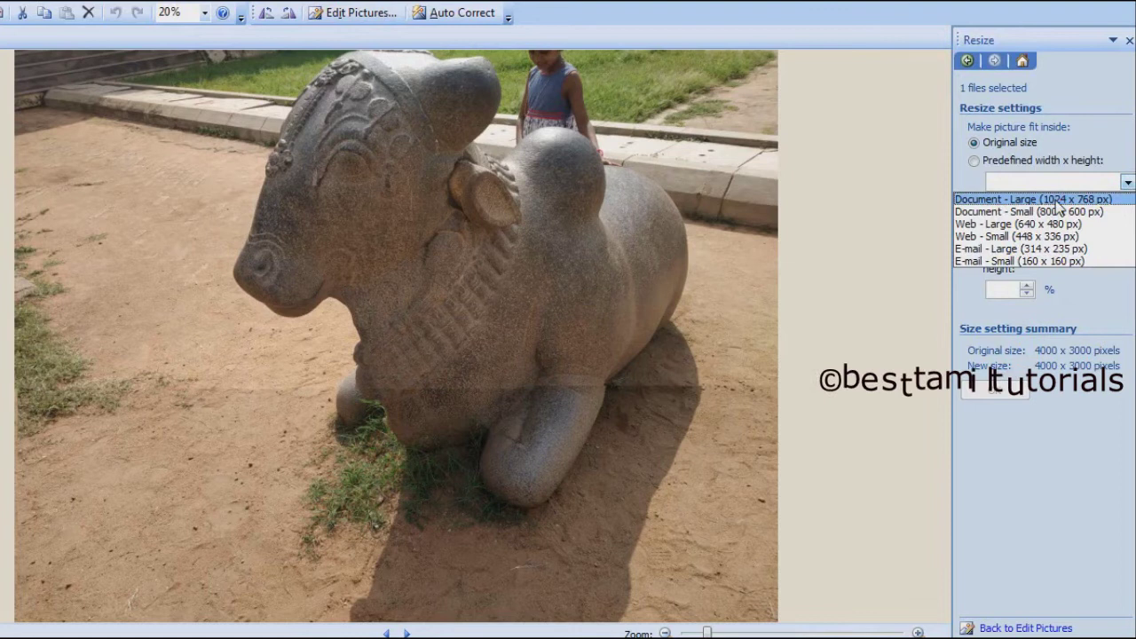
click(1058, 200)
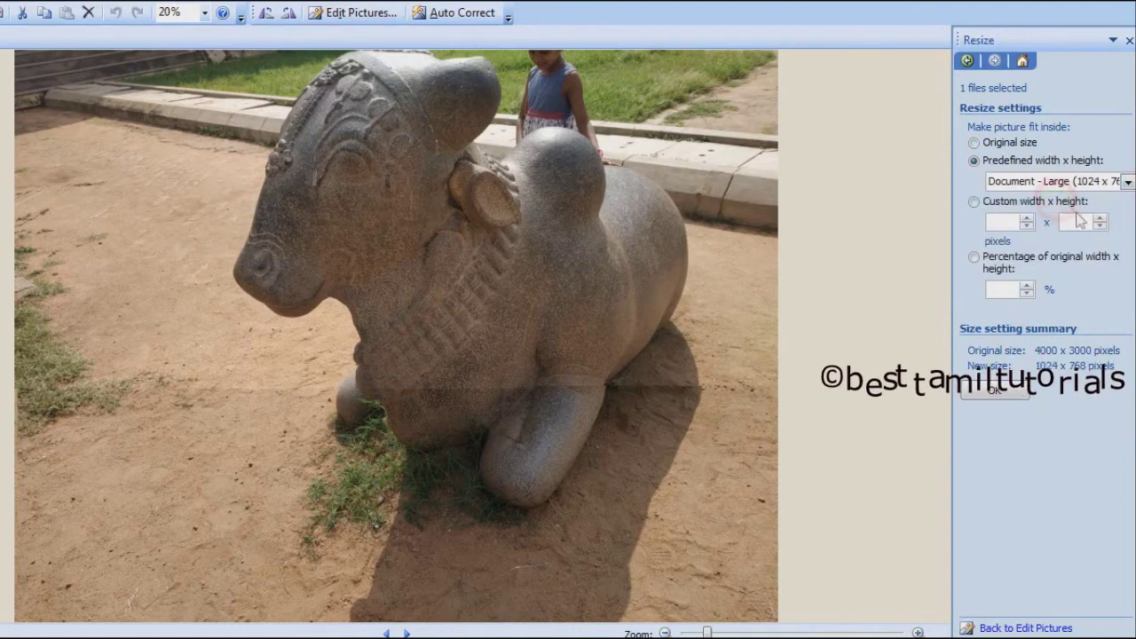
click(1004, 392)
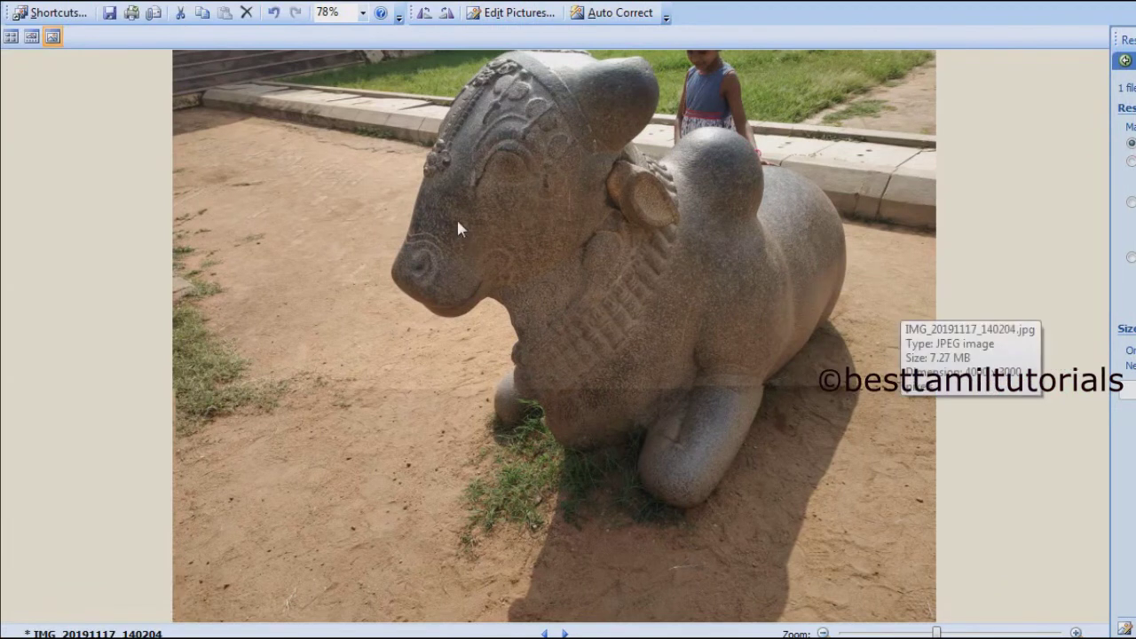
Step: Resize all 15 thumbnails to 'Document - Large (1024 x 768 px)' and save them
click(14, 38)
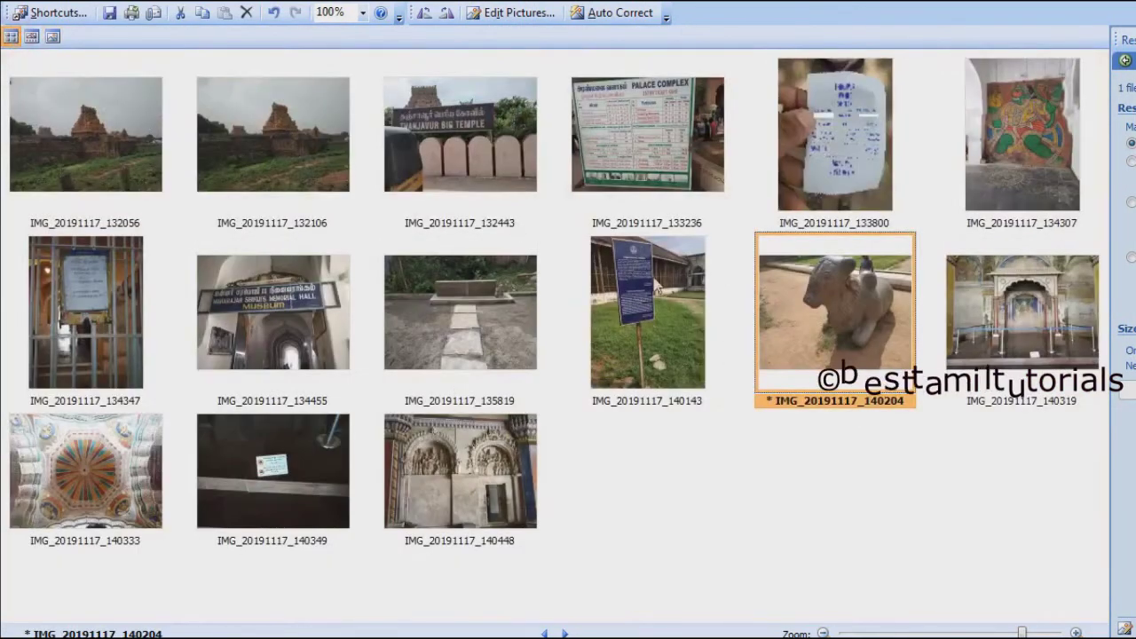
click(730, 489)
key(ctrl+a)
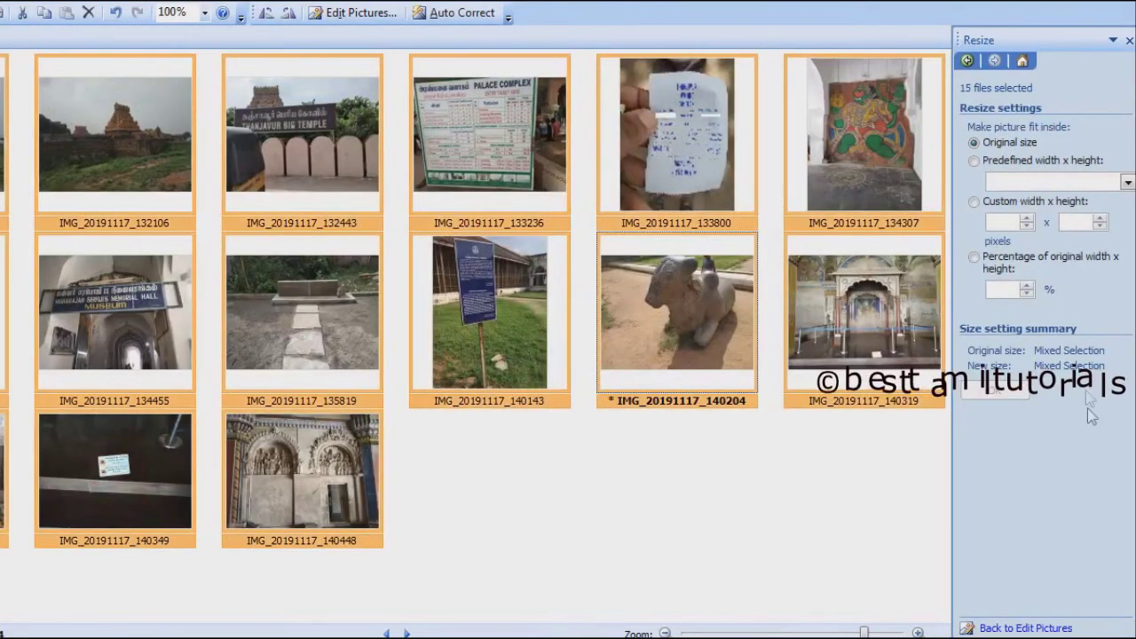
click(1127, 181)
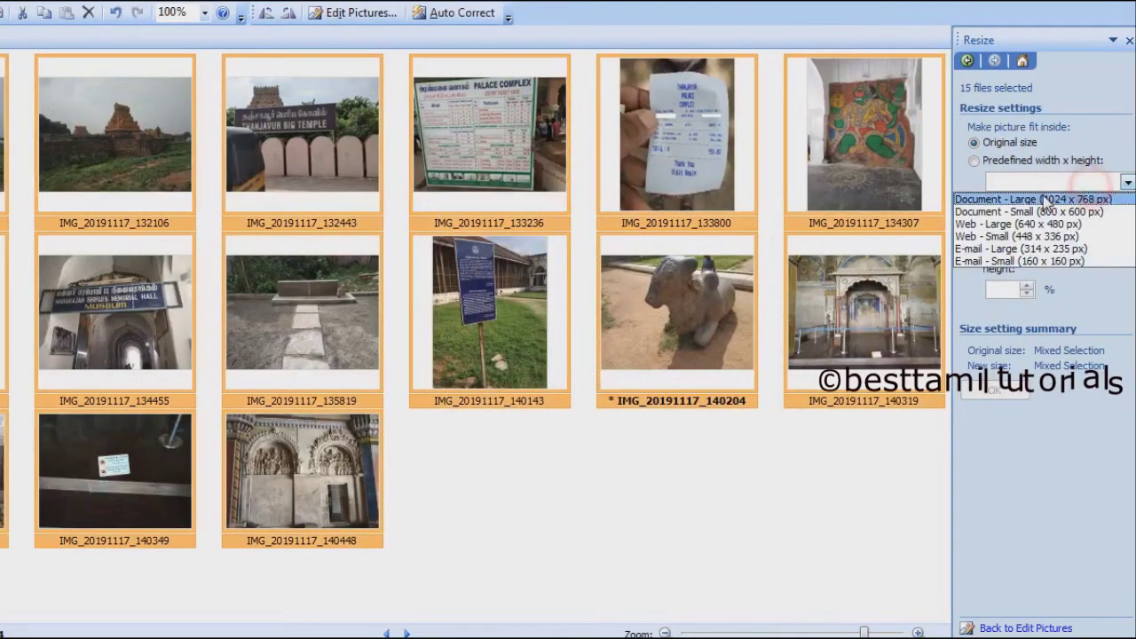
click(1021, 192)
click(1019, 397)
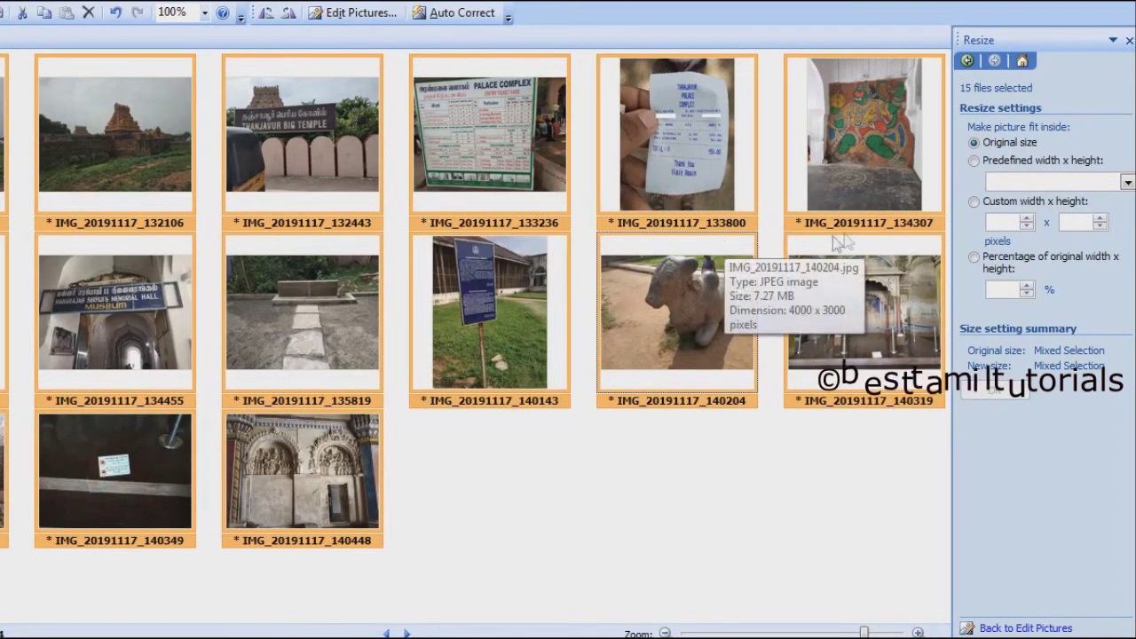
click(59, 12)
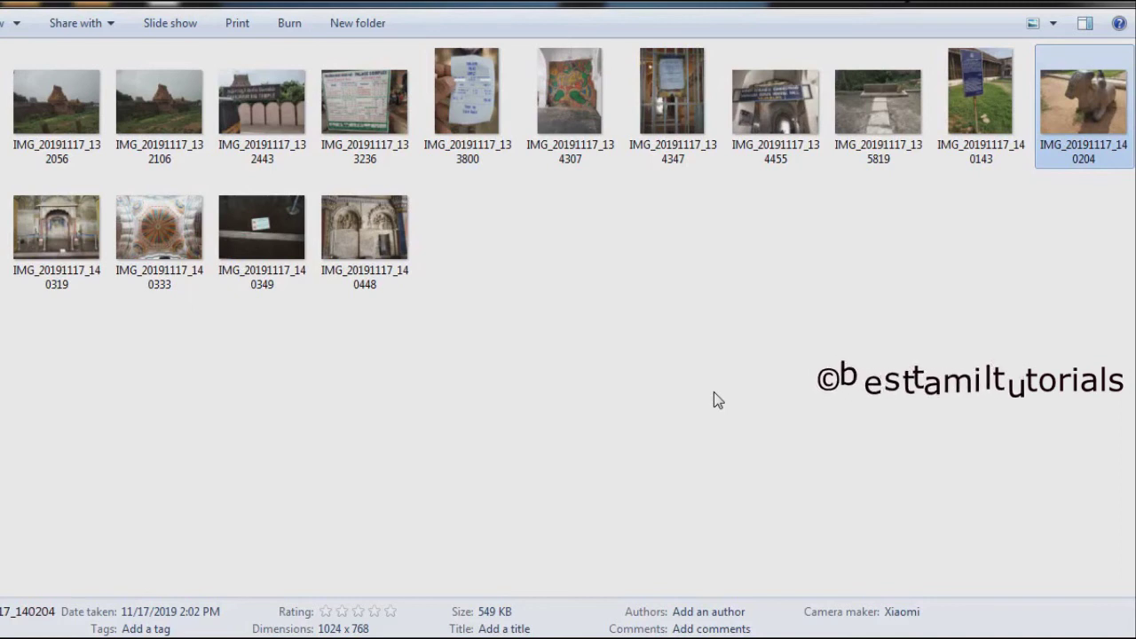
double_click(1083, 102)
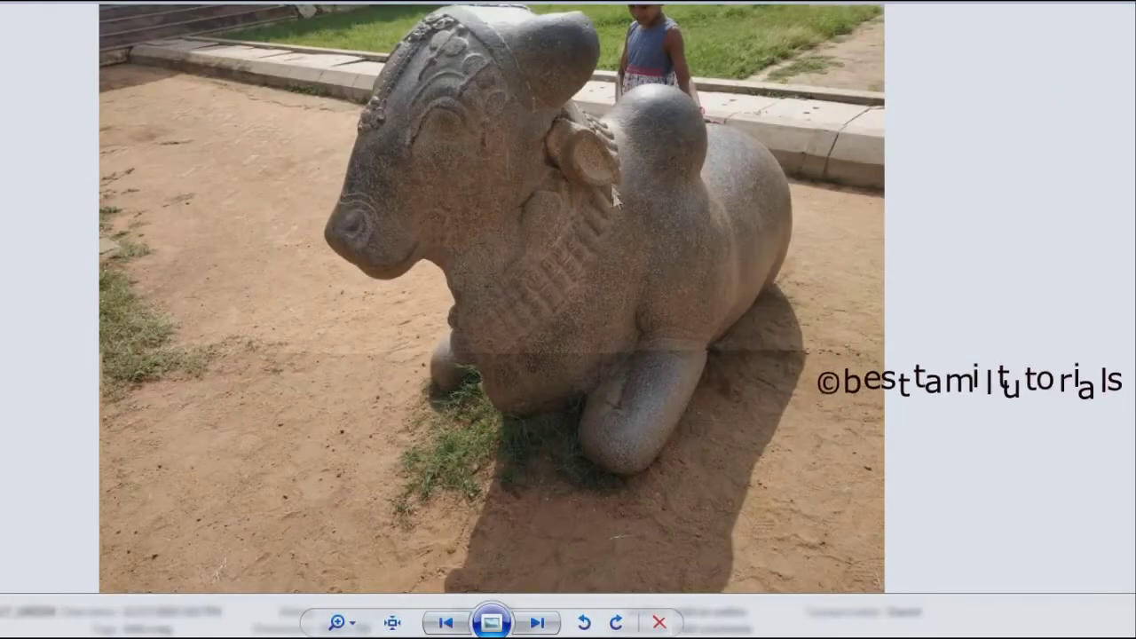
key(alt+F4)
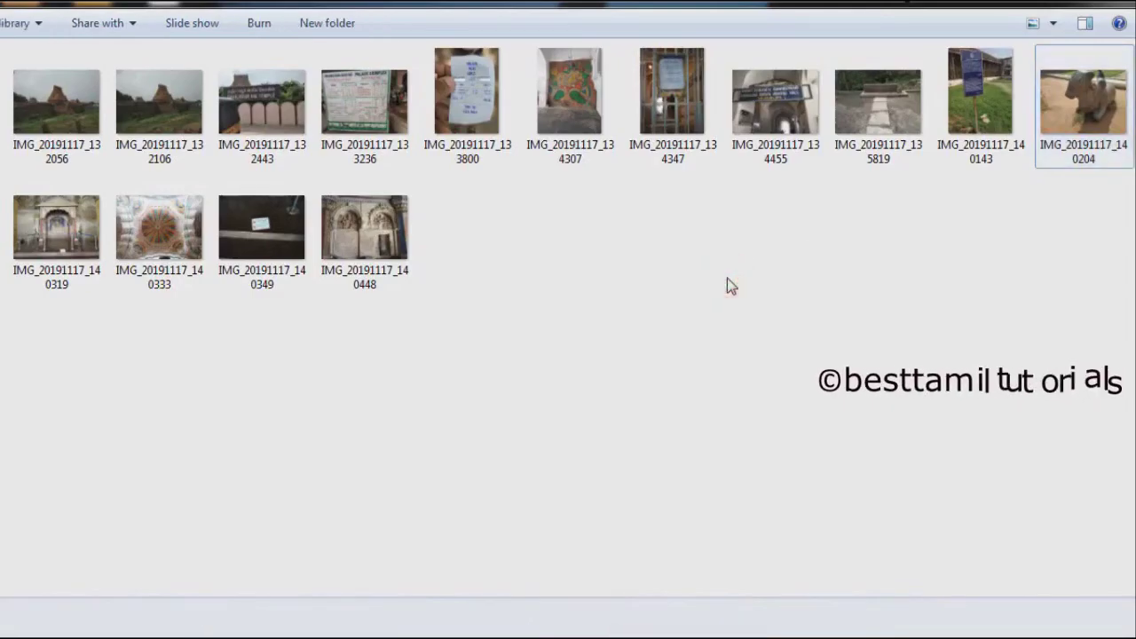